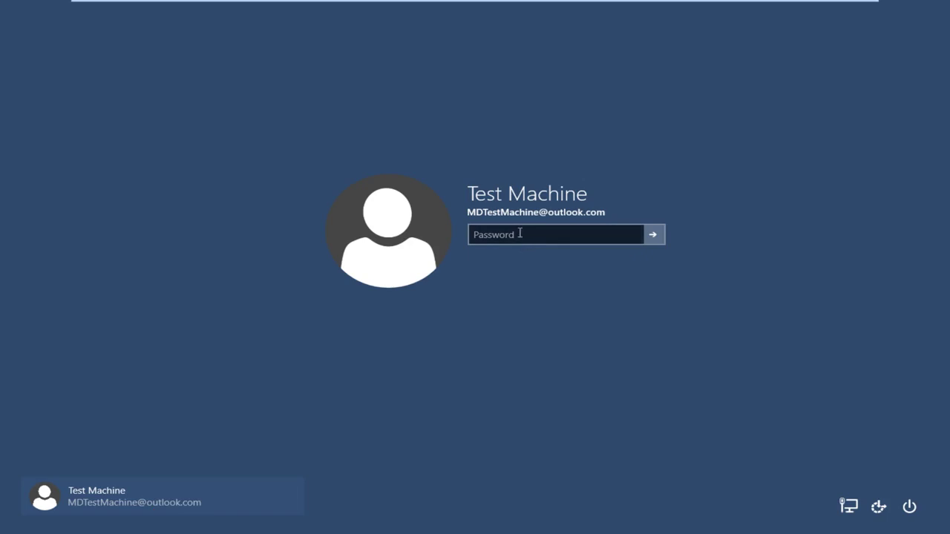
# Try a guessed password at the Windows 10 sign-in screen, then exit VMware full-screen mode
pyautogui.click(520, 236)
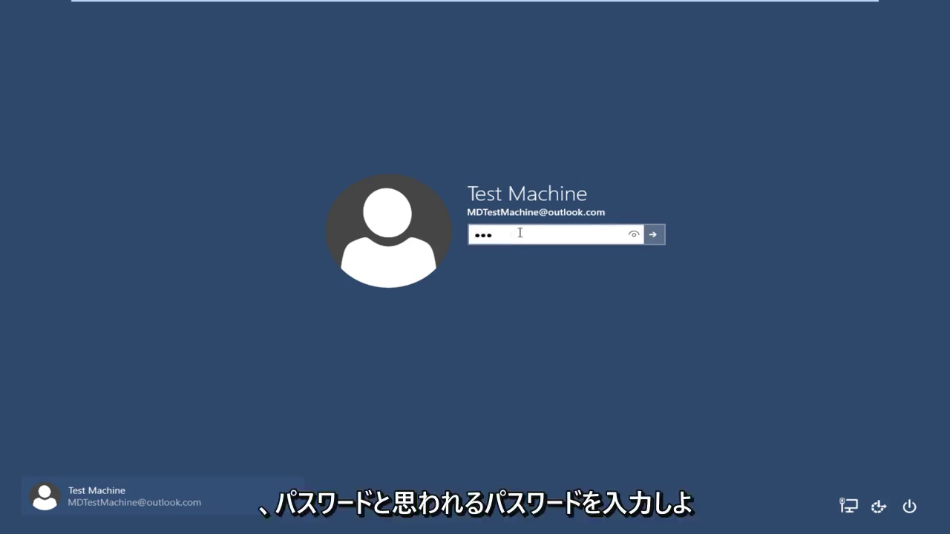
pyautogui.press('Return')
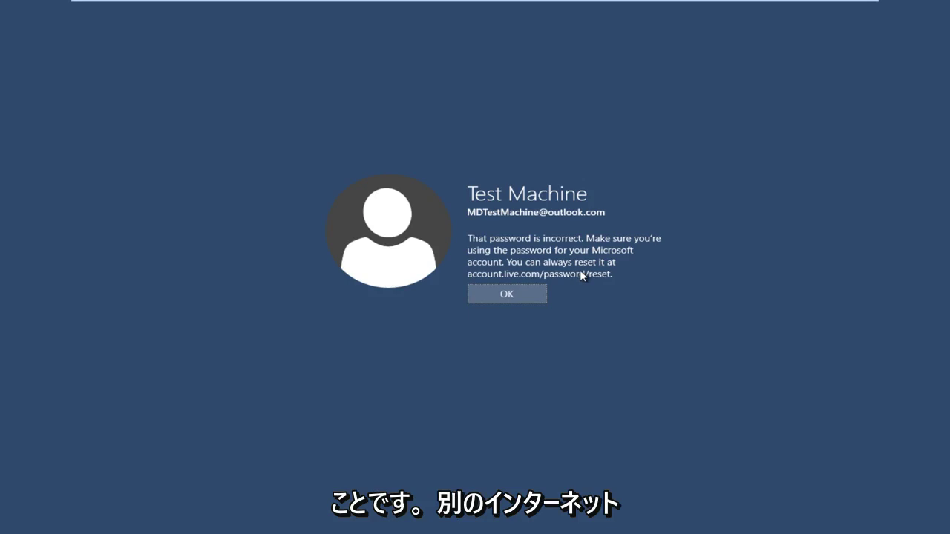
pyautogui.click(847, 11)
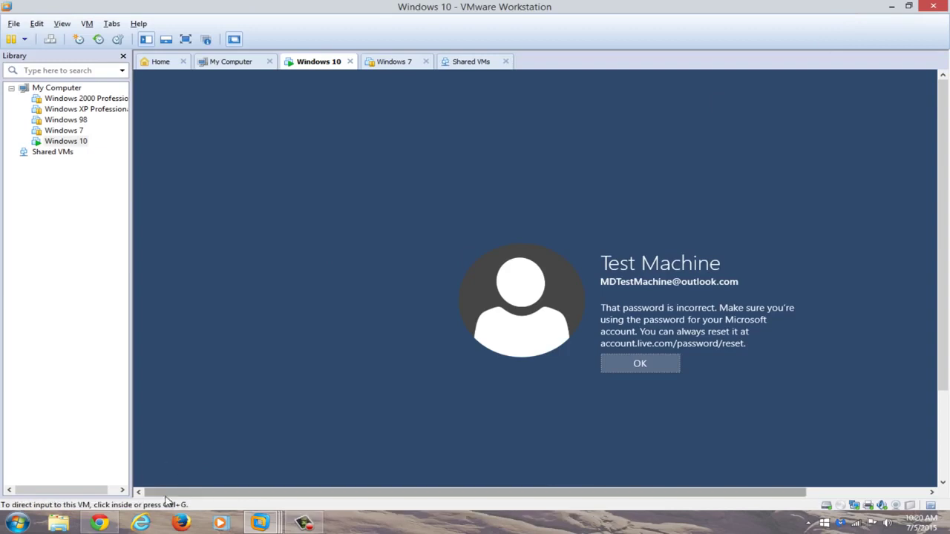
# Launch Chrome on the second computer and enter the Microsoft password-reset address
pyautogui.click(101, 523)
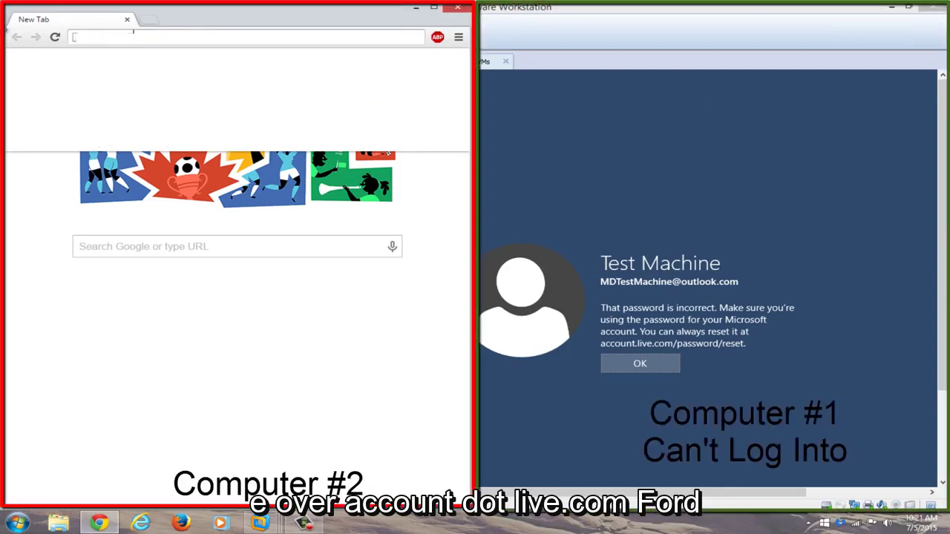
pyautogui.write('accounts.live.')
pyautogui.write('com/')
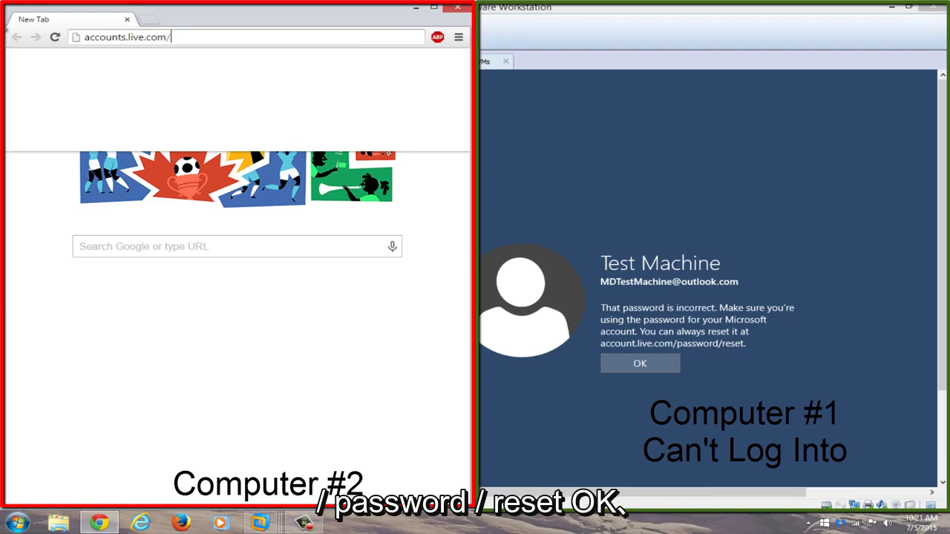
pyautogui.write('password/')
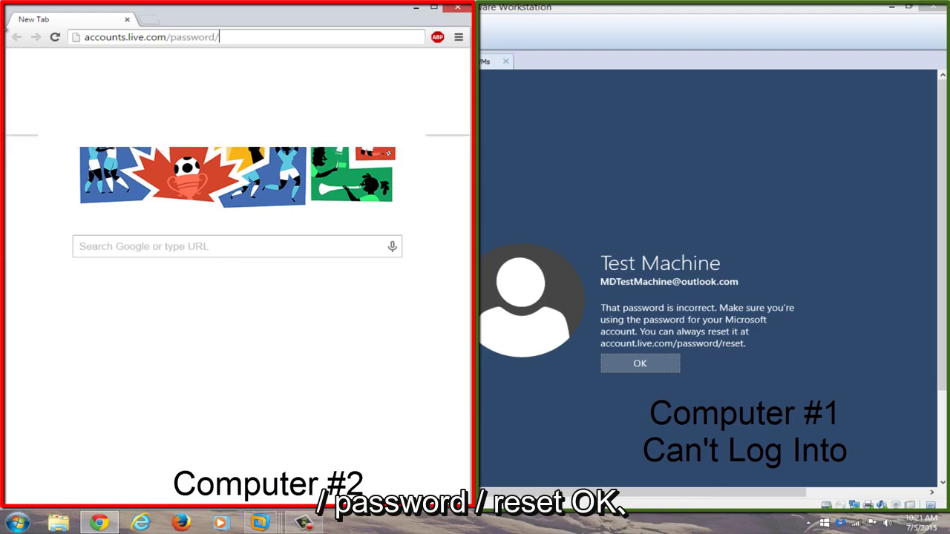
pyautogui.write('reset')
# Load the reset page, maximize Chrome, and choose 'I forgot my password' as the reason
pyautogui.press('Return')
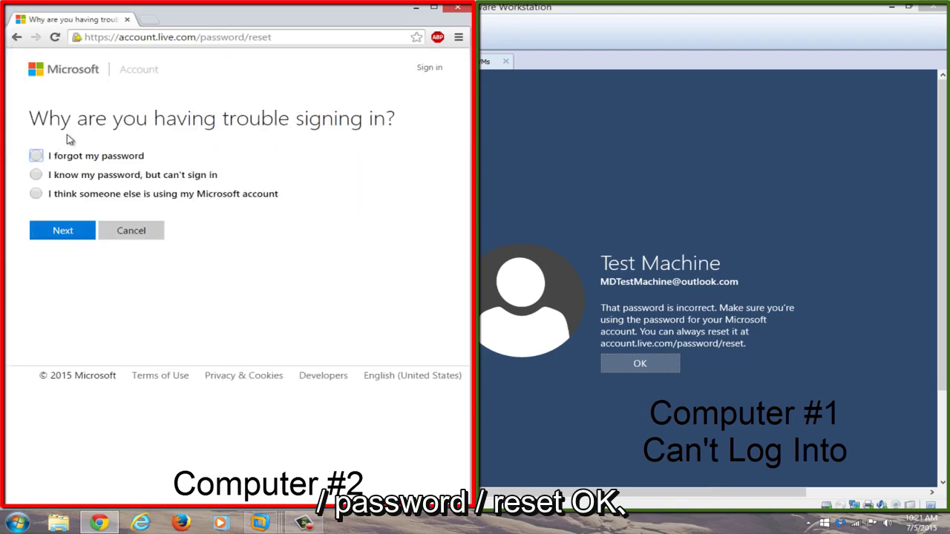
pyautogui.click(433, 7)
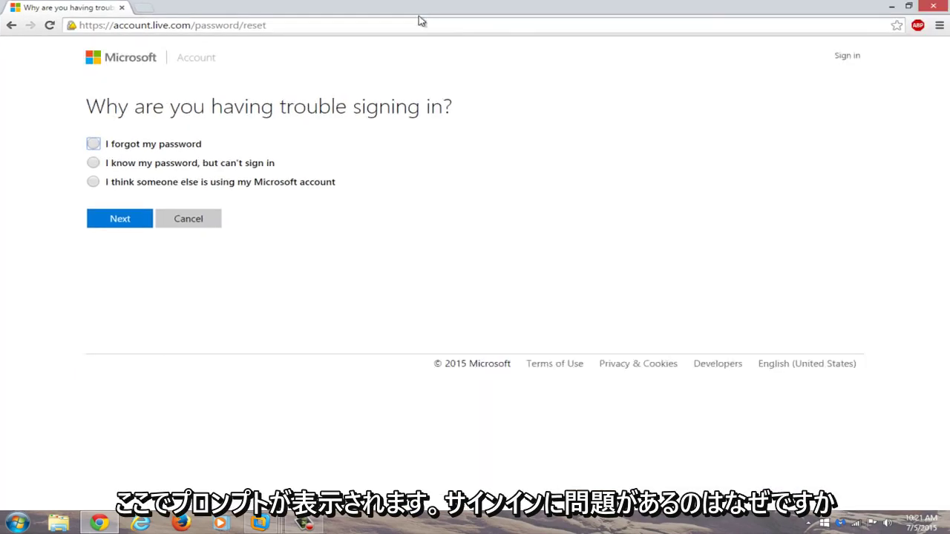
pyautogui.click(96, 146)
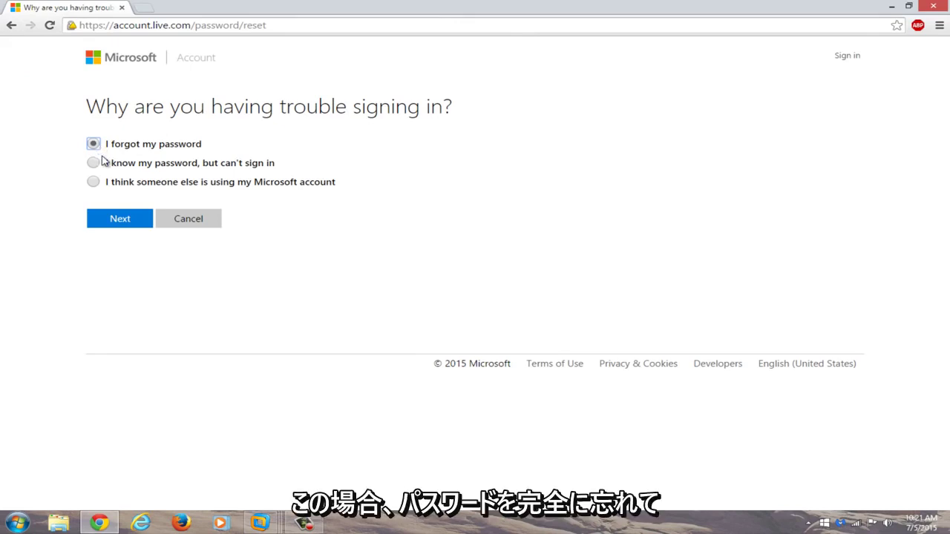
pyautogui.click(119, 221)
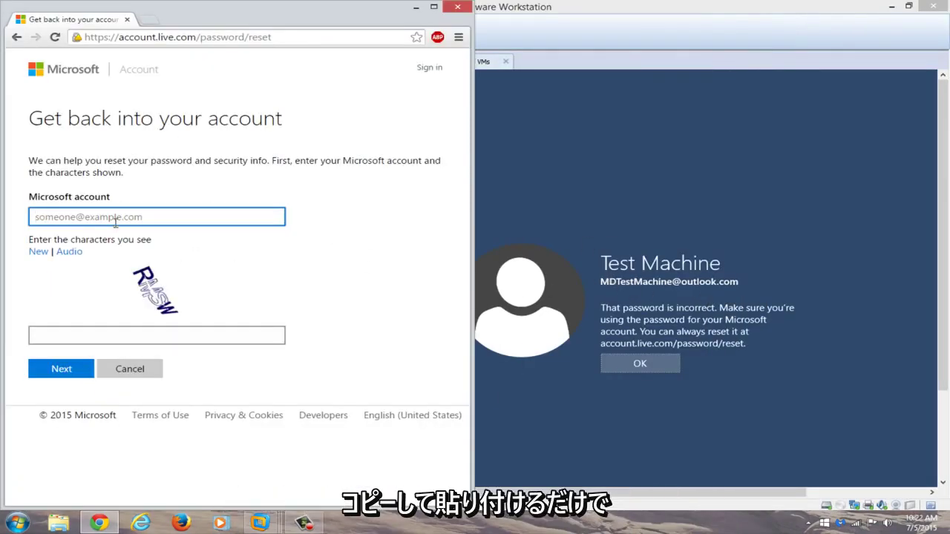
# Fill in the saved account address and the captcha characters, then submit them
pyautogui.click(118, 216)
pyautogui.click(107, 233)
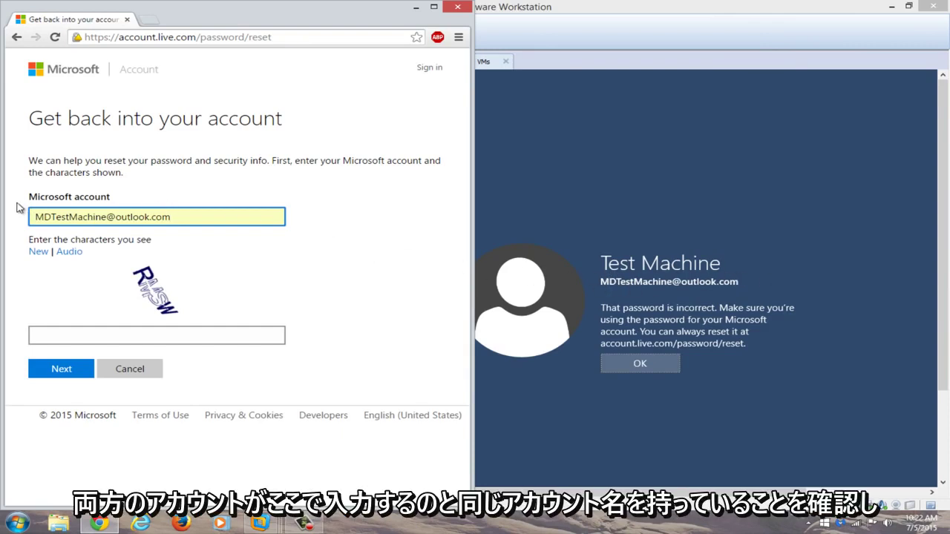
pyautogui.click(92, 343)
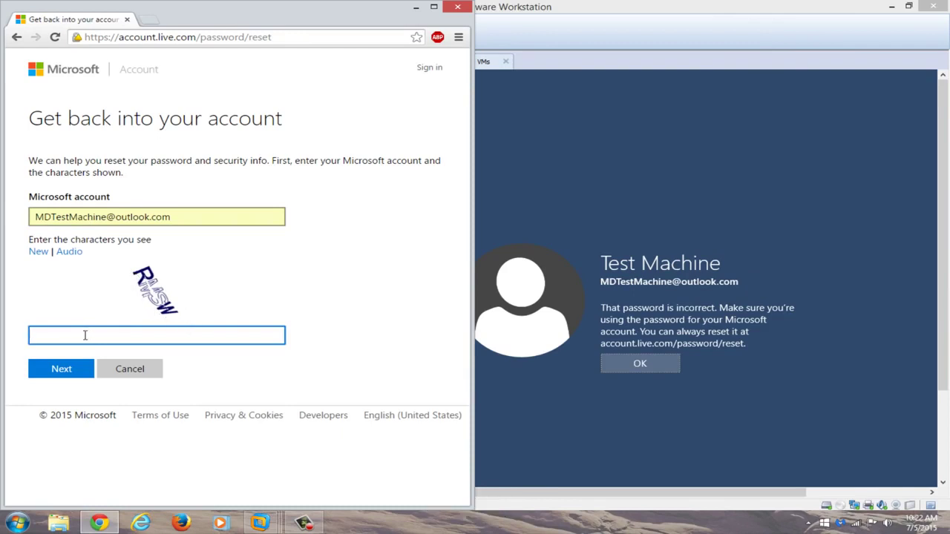
pyautogui.write('R')
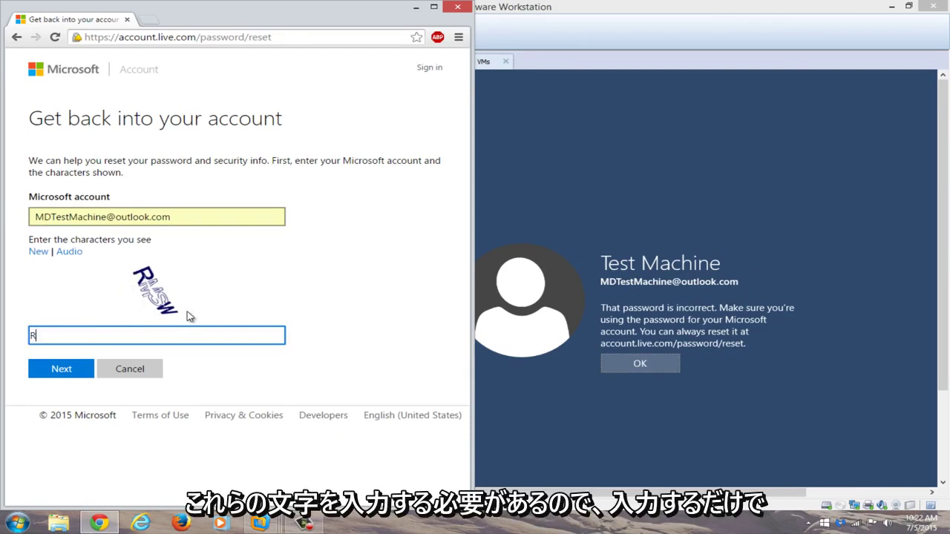
pyautogui.write('MSW')
pyautogui.click(61, 368)
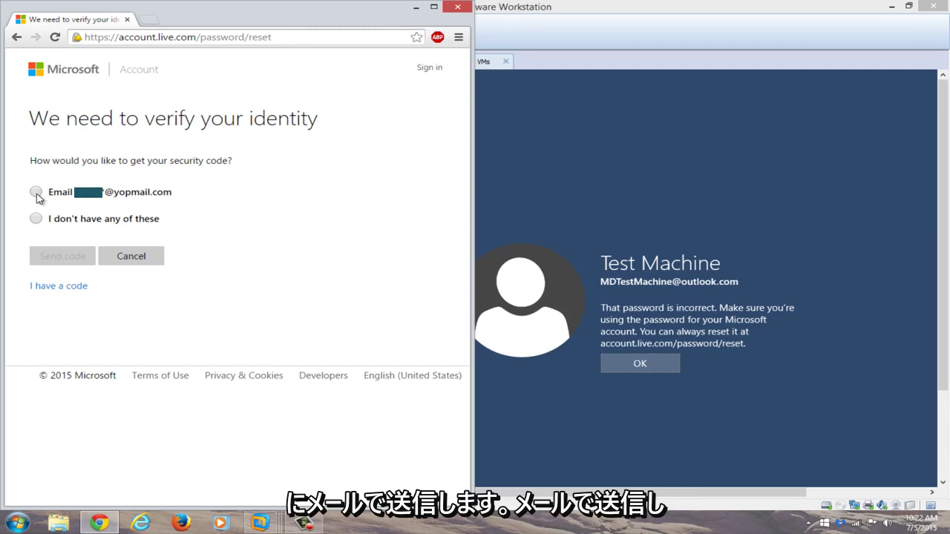
# Choose the backup email option, complete its hidden part, and send the security code
pyautogui.click(36, 192)
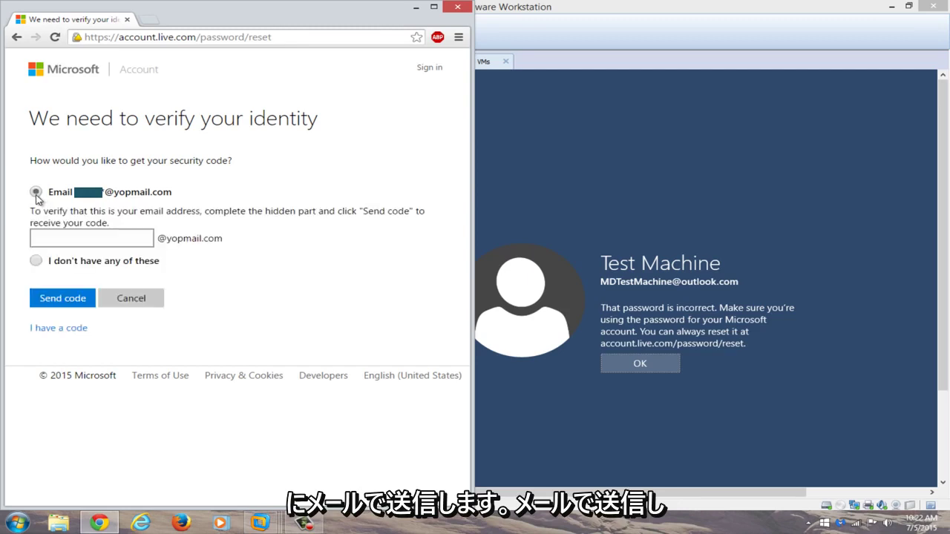
pyautogui.click(60, 238)
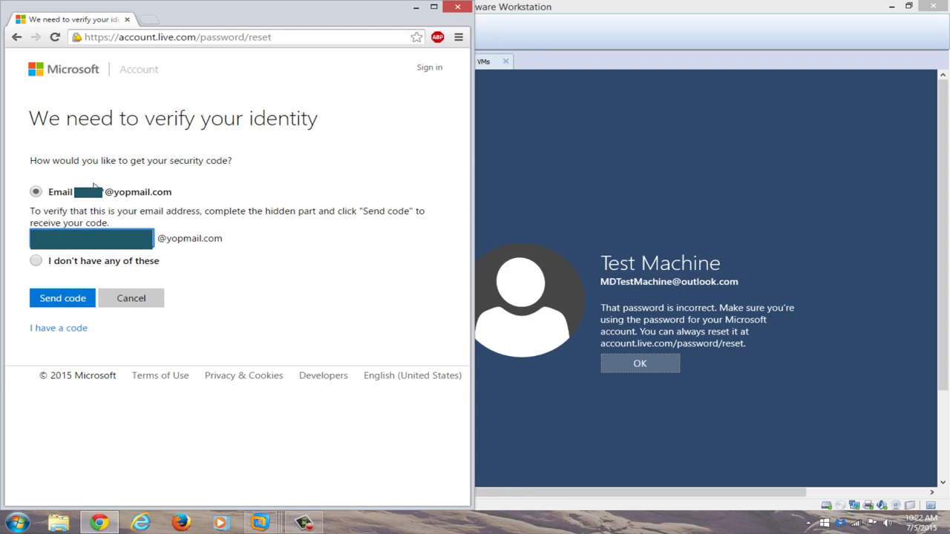
pyautogui.click(53, 301)
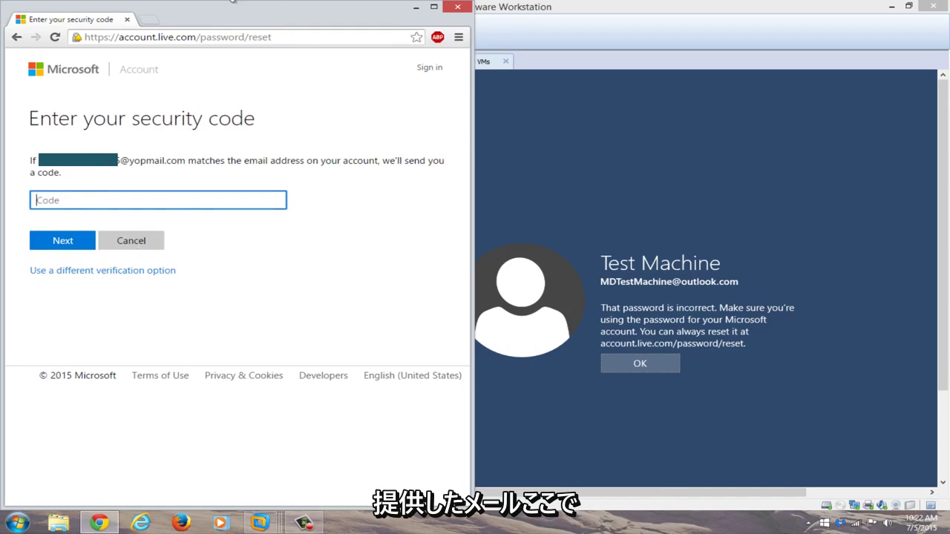
# Open the YOPmail site in a new browser tab
pyautogui.click(148, 22)
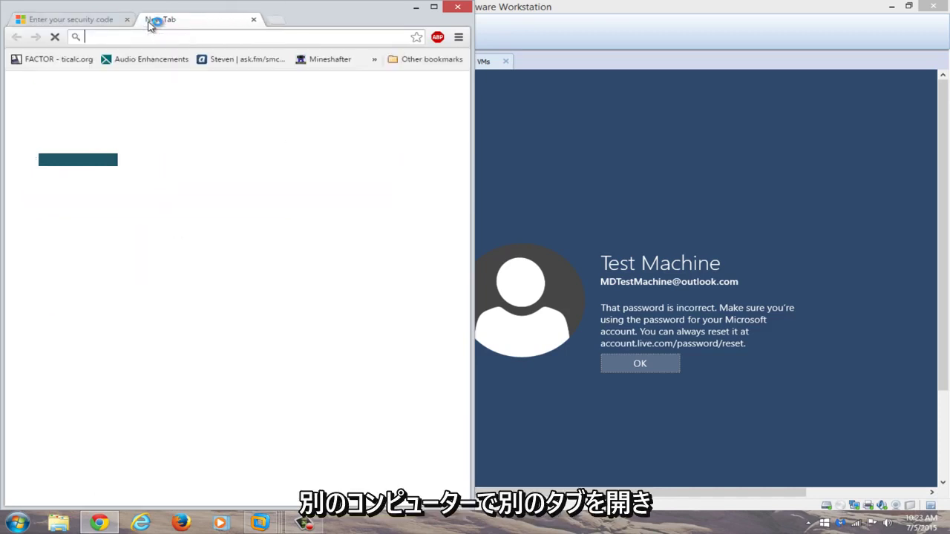
pyautogui.write('yopma')
pyautogui.press('Return')
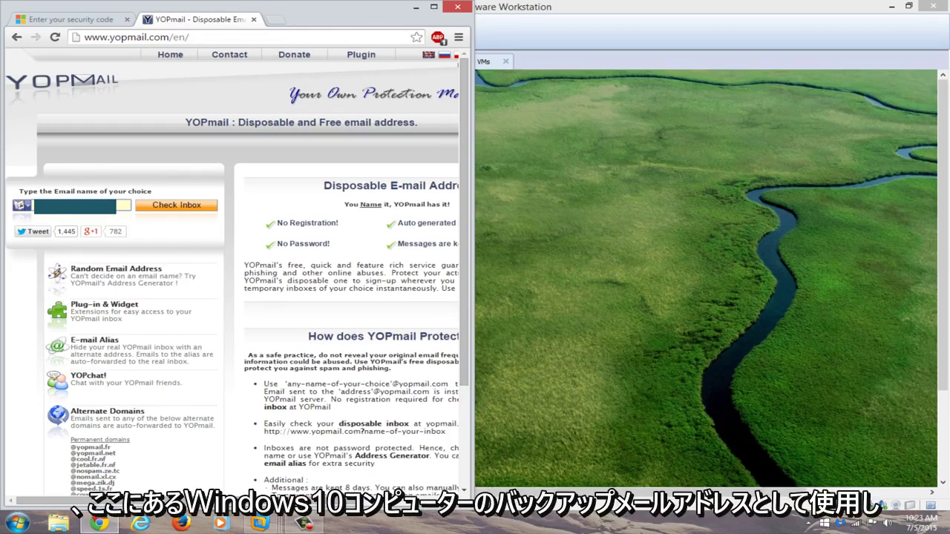
# Move the VMware window aside and open the backup YOPmail inbox to read the reset email
pyautogui.click(687, 335)
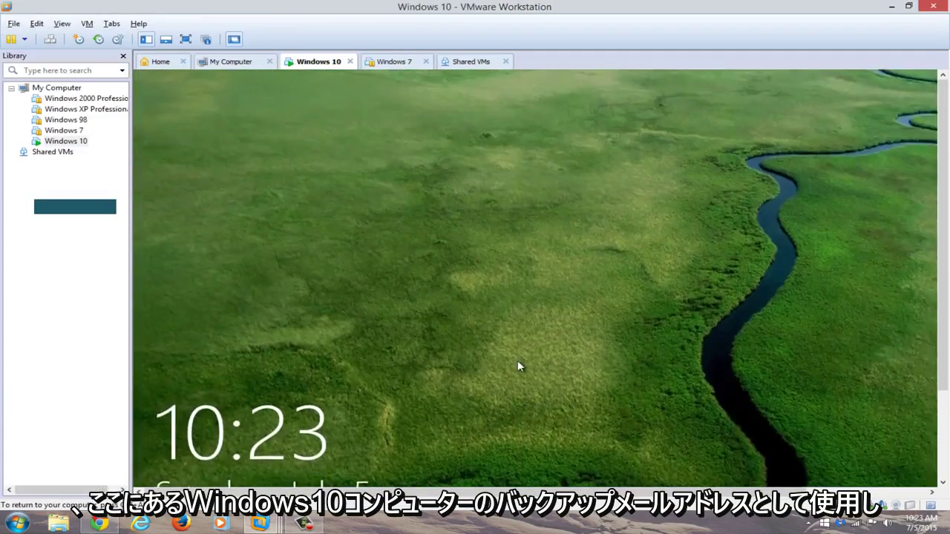
pyautogui.click(517, 360)
pyautogui.moveTo(450, 7)
pyautogui.mouseDown()
pyautogui.moveTo(946, 28)
pyautogui.moveTo(925, 14)
pyautogui.mouseUp()
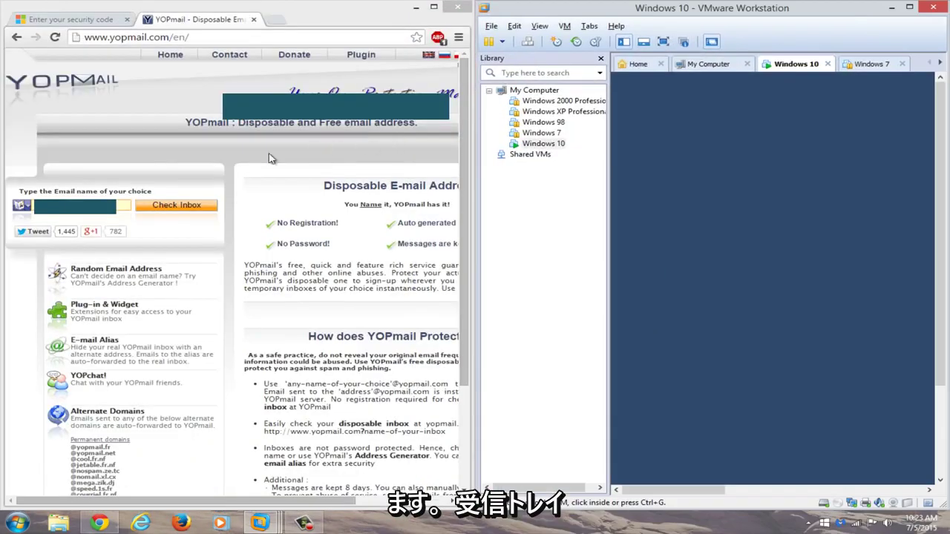
pyautogui.click(167, 210)
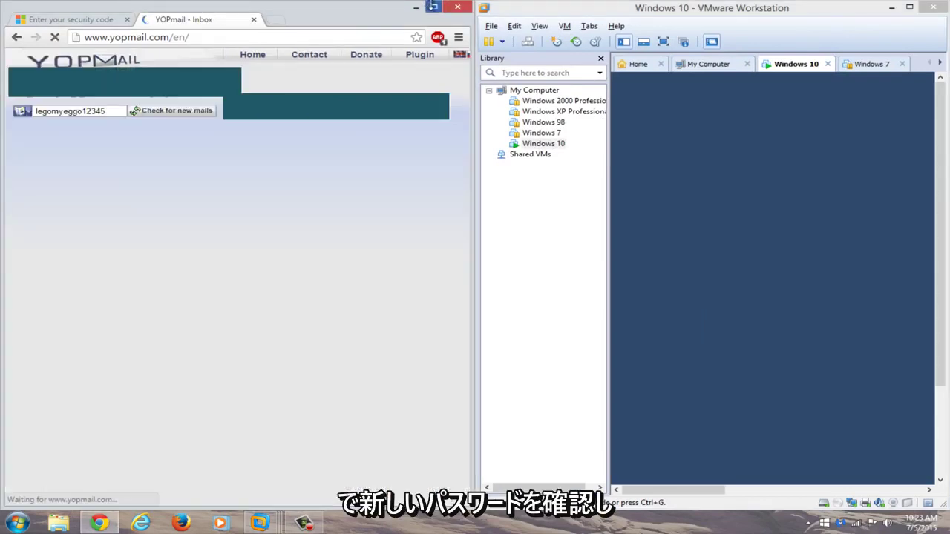
pyautogui.click(433, 7)
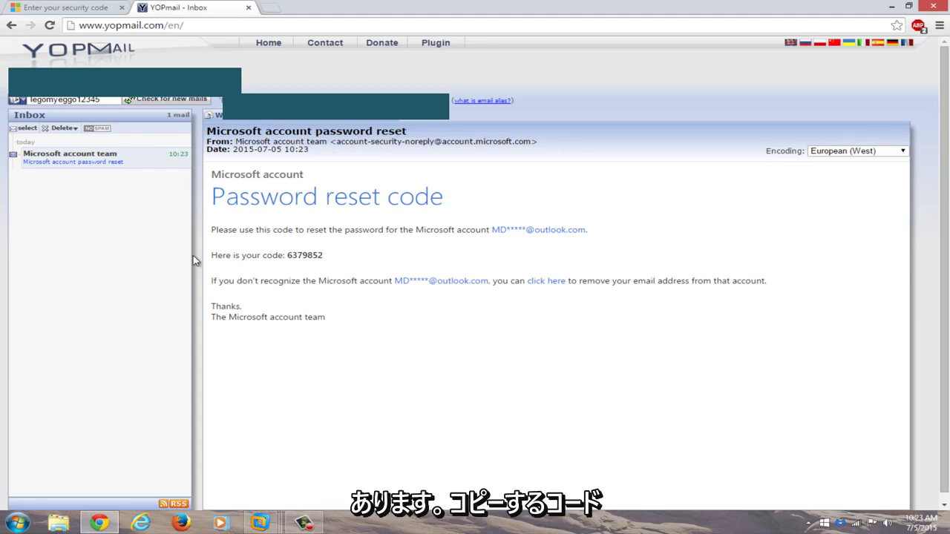
# Copy the security code from the email and submit it on the Microsoft code page
pyautogui.moveTo(339, 255); pyautogui.dragTo(286, 256)
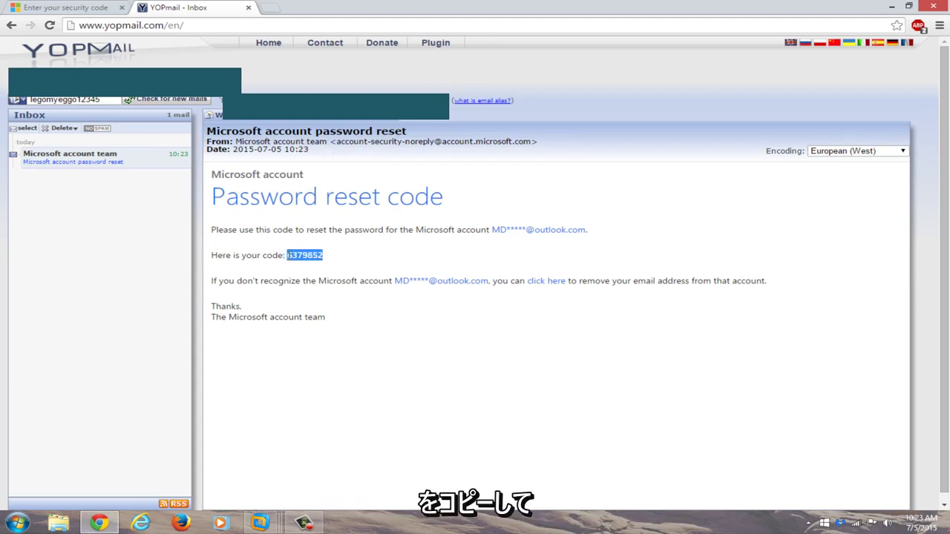
pyautogui.rightClick(292, 255)
pyautogui.click(311, 265)
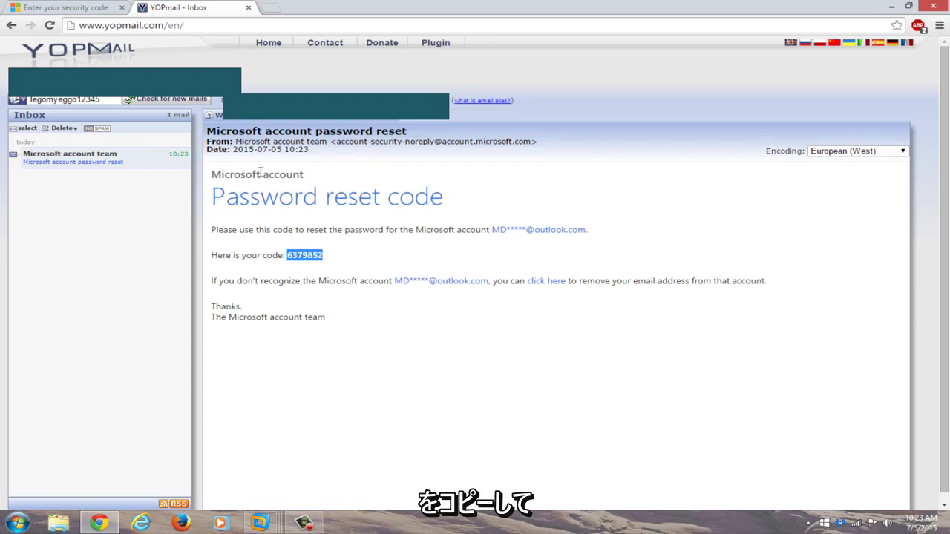
pyautogui.click(28, 7)
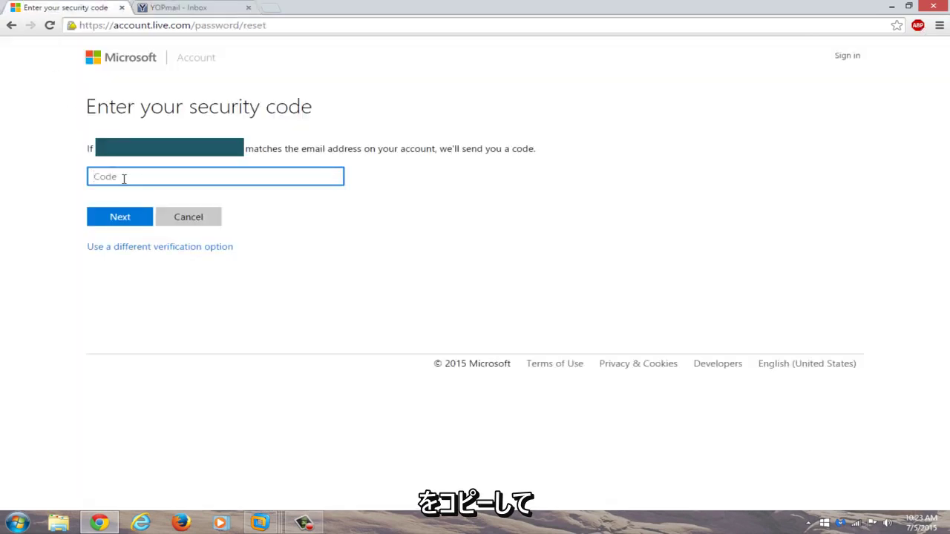
pyautogui.hotkey('ctrl', 'v')
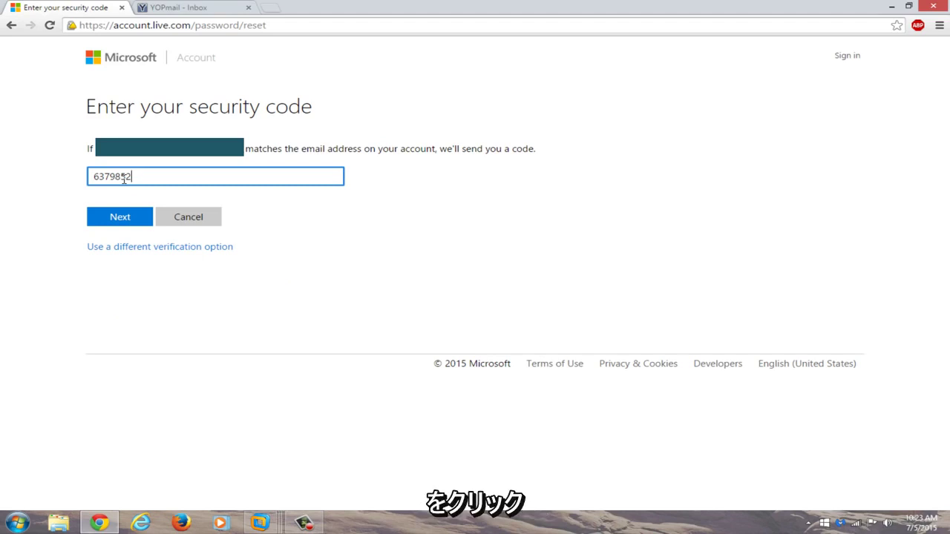
pyautogui.click(124, 217)
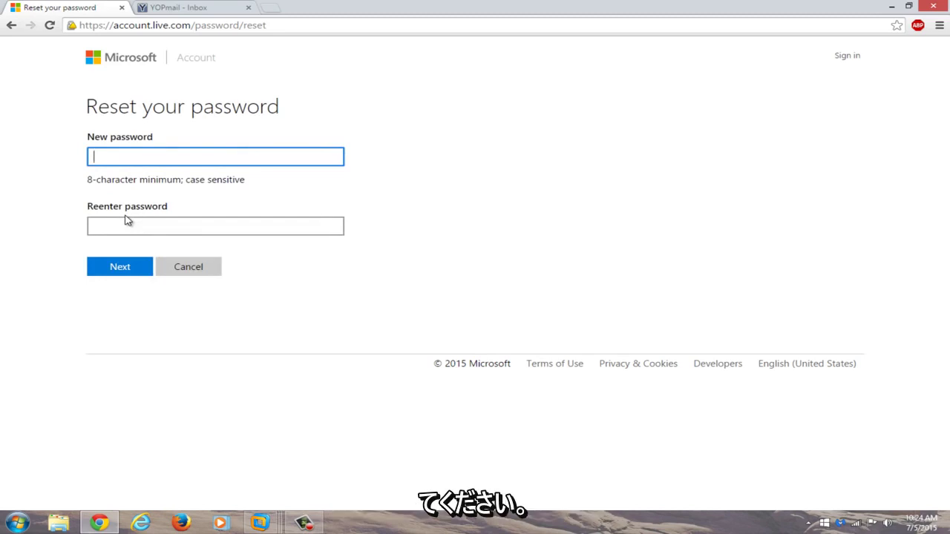
# Enter the new password in both password fields and submit it
pyautogui.click(123, 228)
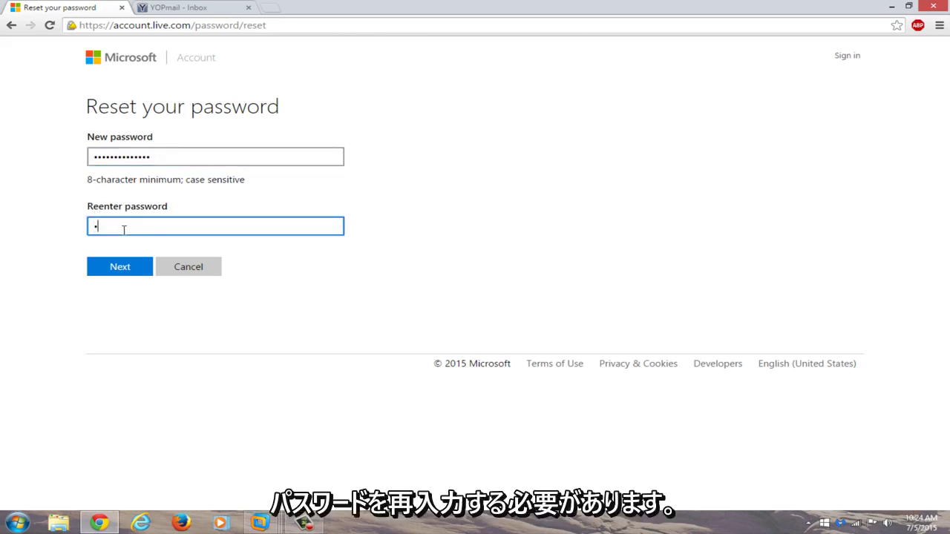
pyautogui.click(111, 268)
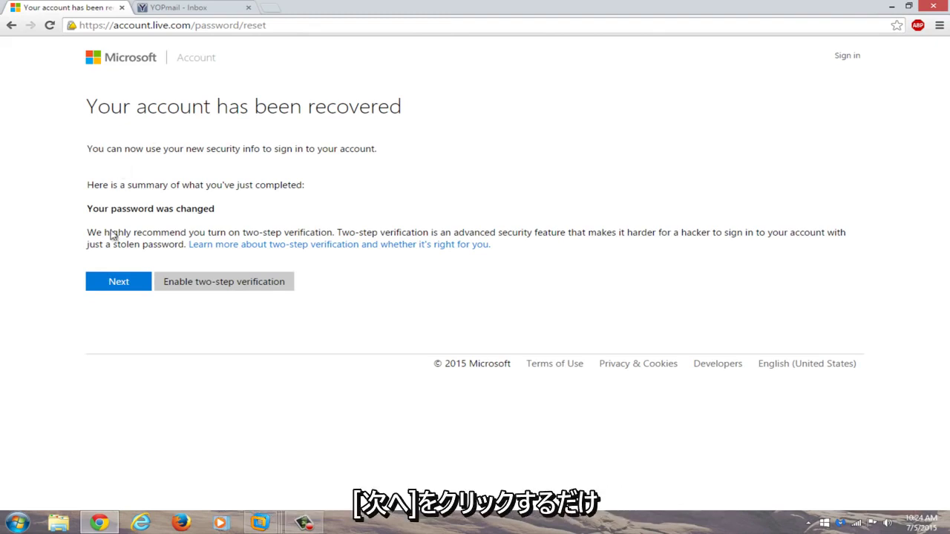
# Continue past the recovery confirmation and begin entering the account name, correcting a mistyped entry
pyautogui.click(105, 287)
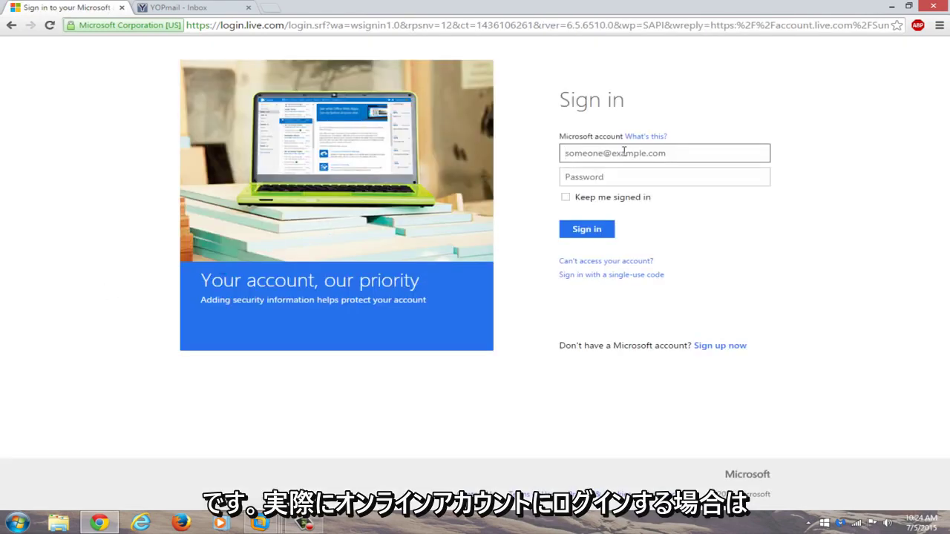
pyautogui.click(623, 152)
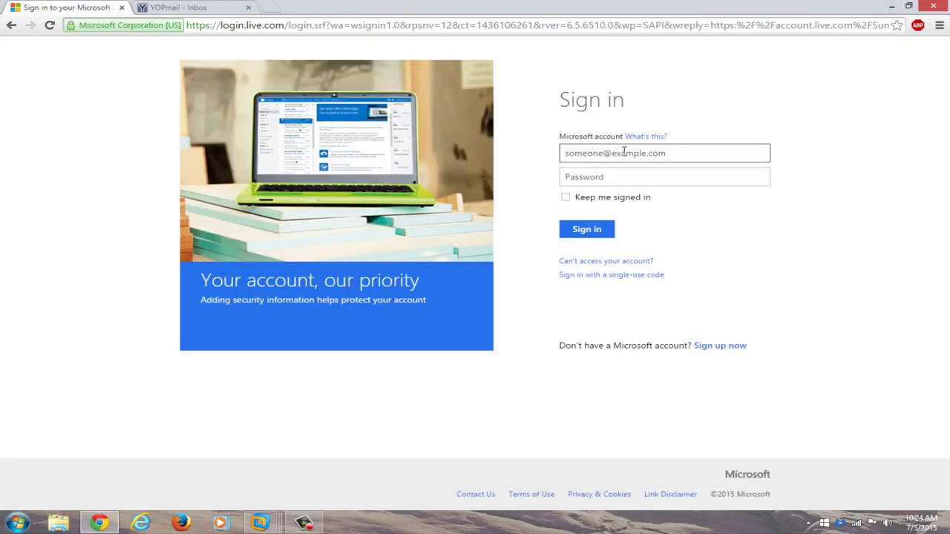
pyautogui.hotkey('ctrl', 'a')
pyautogui.press('BackSpace')
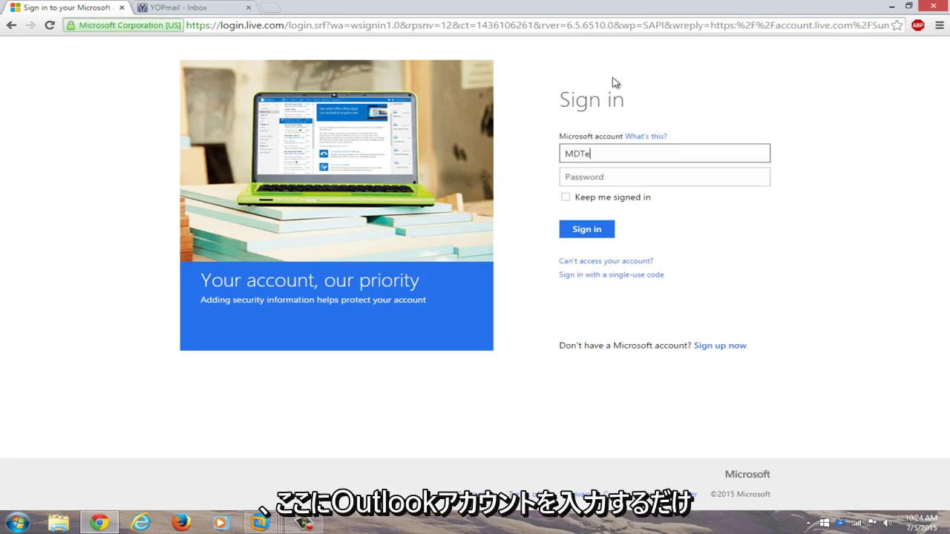
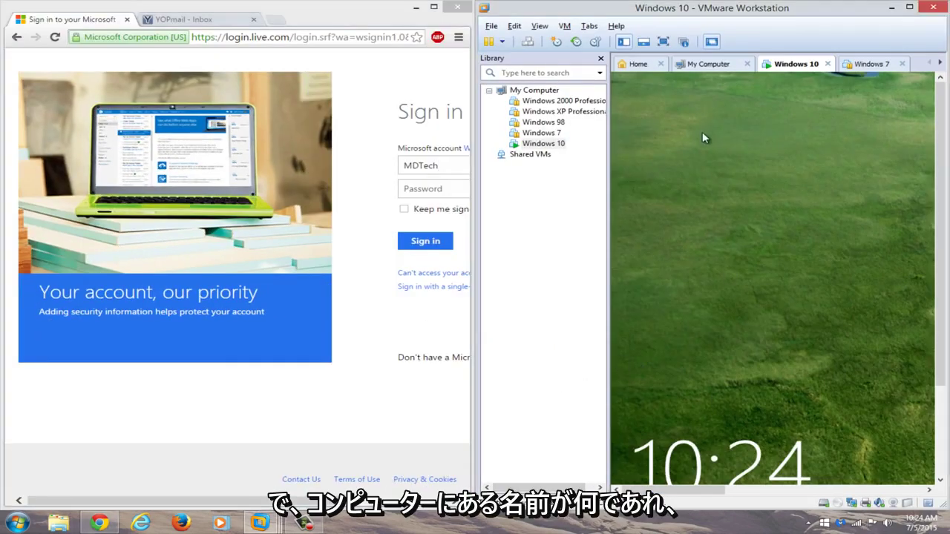
pyautogui.click(766, 364)
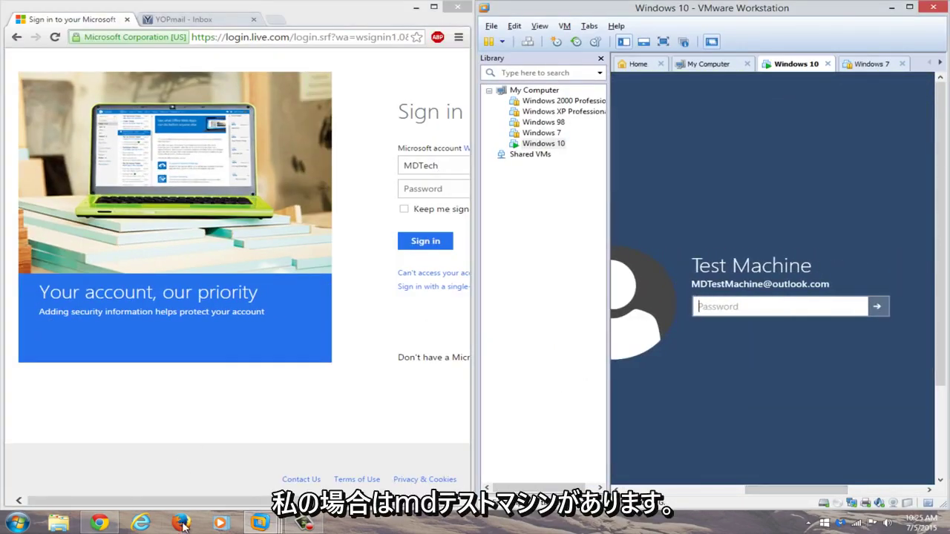
# Sign in with the full Outlook account address and the new password
pyautogui.click(314, 470)
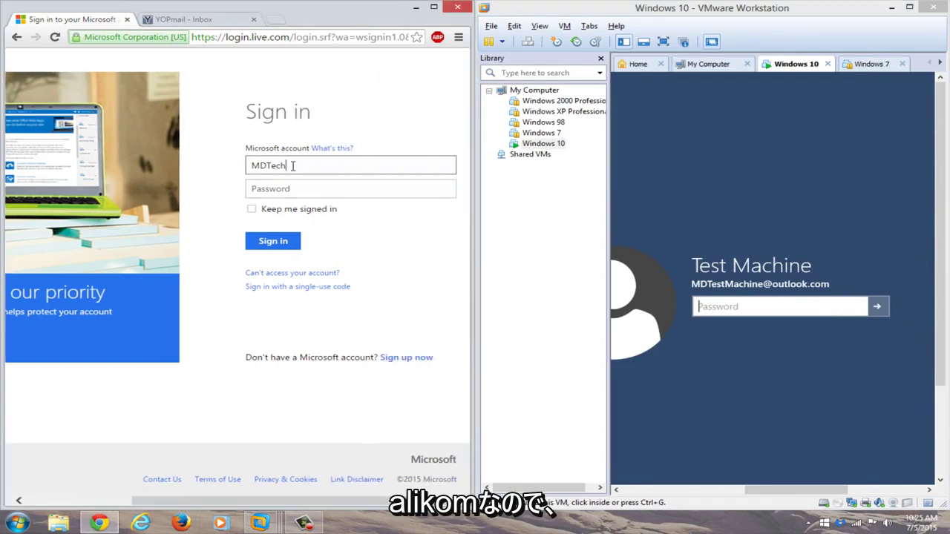
pyautogui.write('Machine')
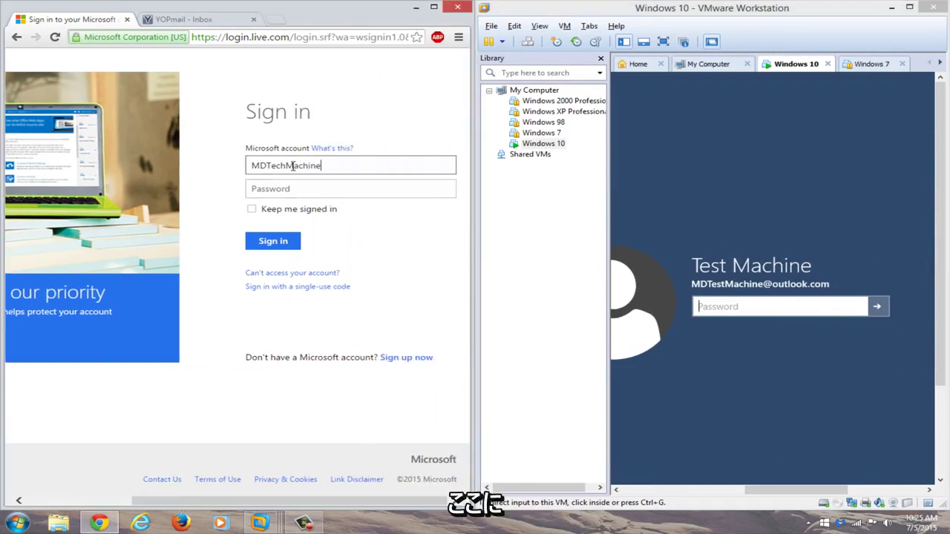
pyautogui.hotkey('ctrl', 'a')
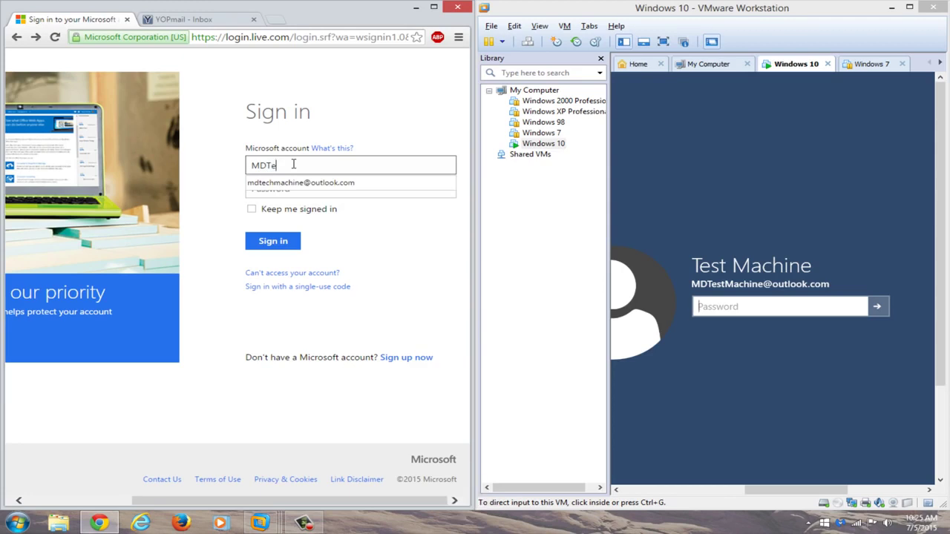
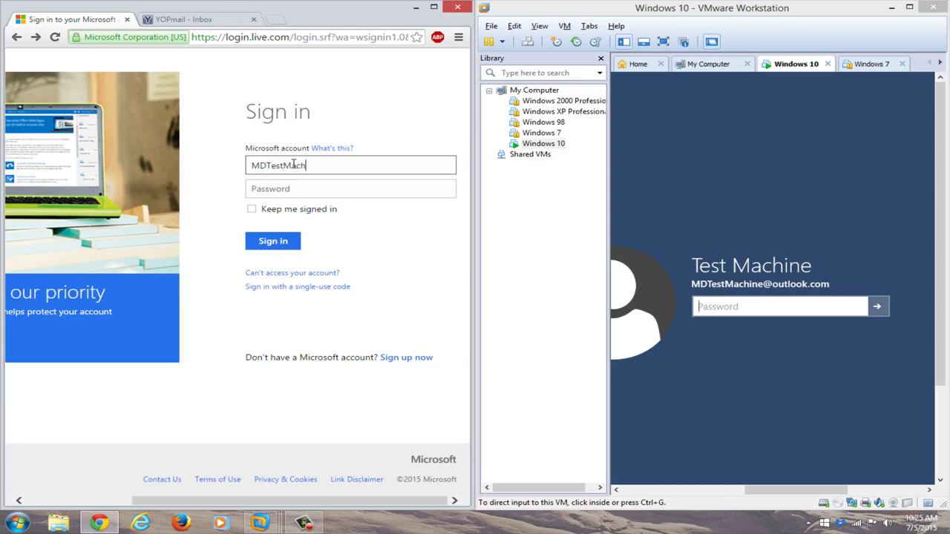
pyautogui.click(338, 186)
pyautogui.click(351, 196)
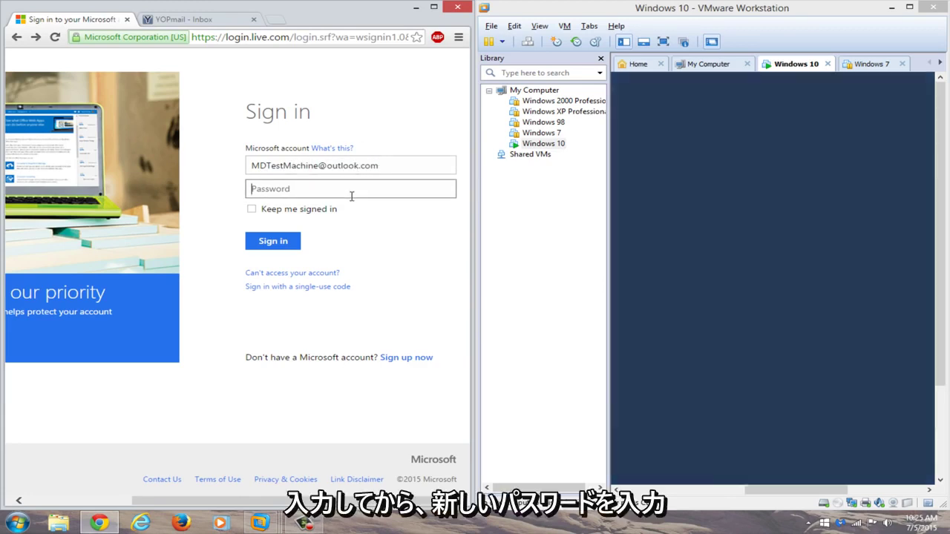
pyautogui.write('••••••')
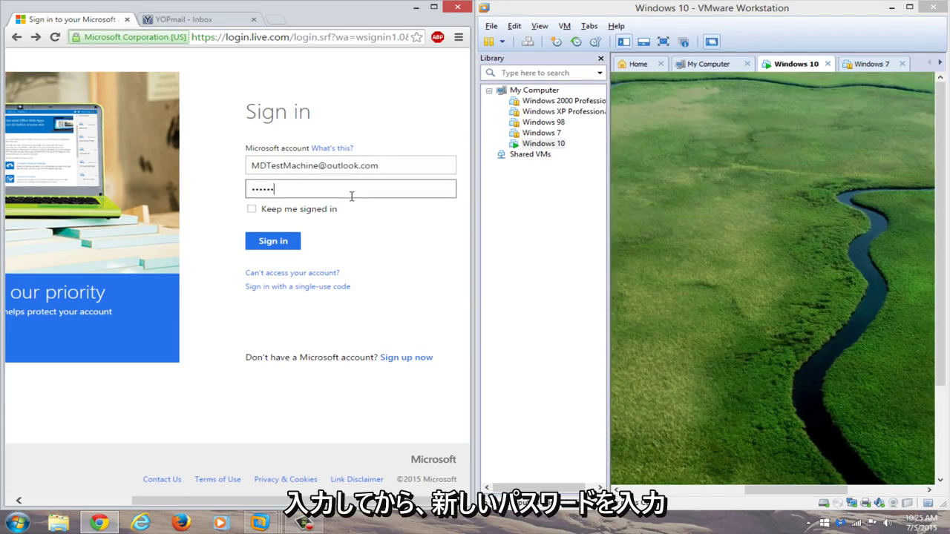
pyautogui.write('••••••')
pyautogui.press('Return')
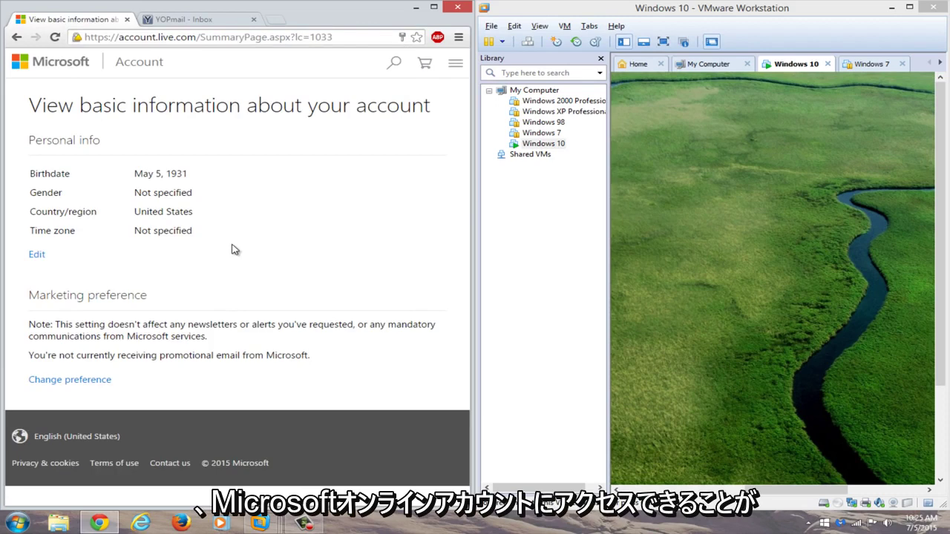
# Return the VM to full screen, lift the lock screen, and sign in with the new password
pyautogui.click(909, 7)
pyautogui.click(185, 39)
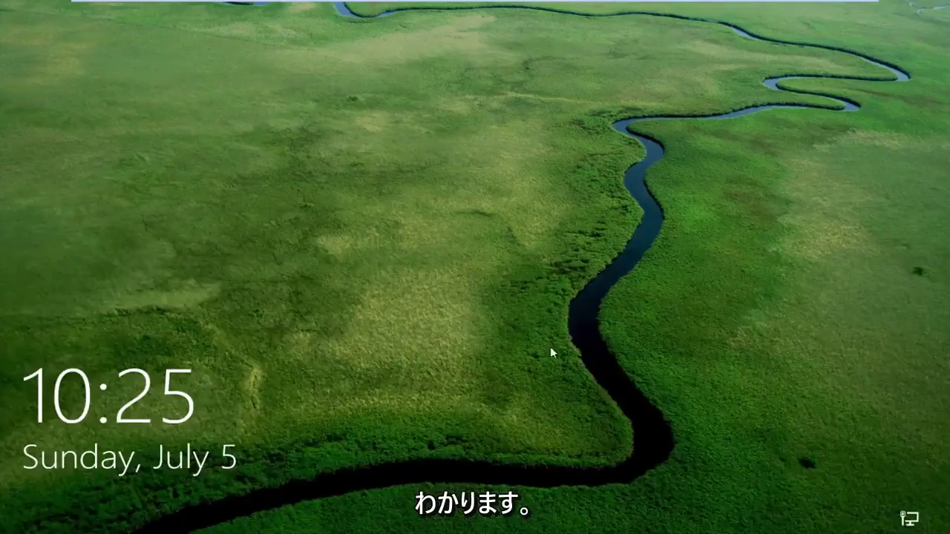
pyautogui.moveTo(552, 351); pyautogui.dragTo(473, 35)
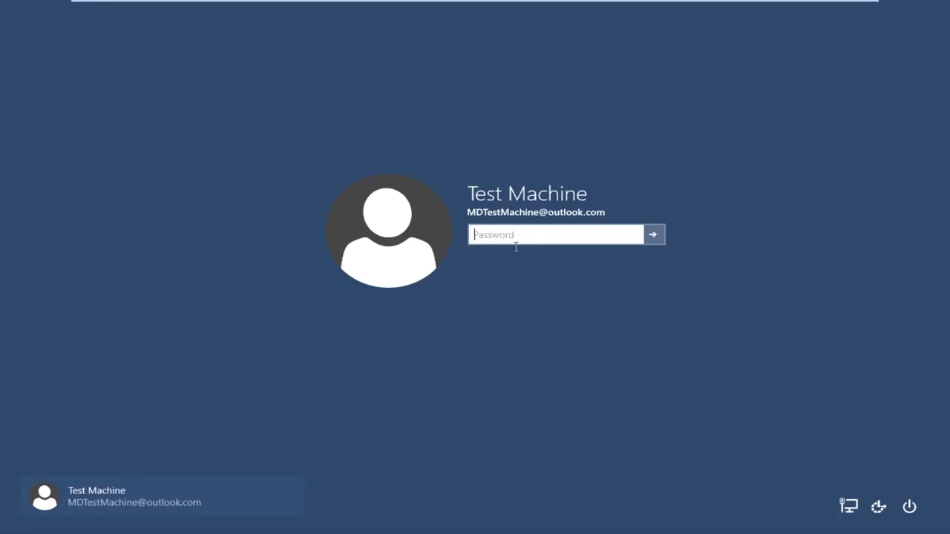
pyautogui.write('••')
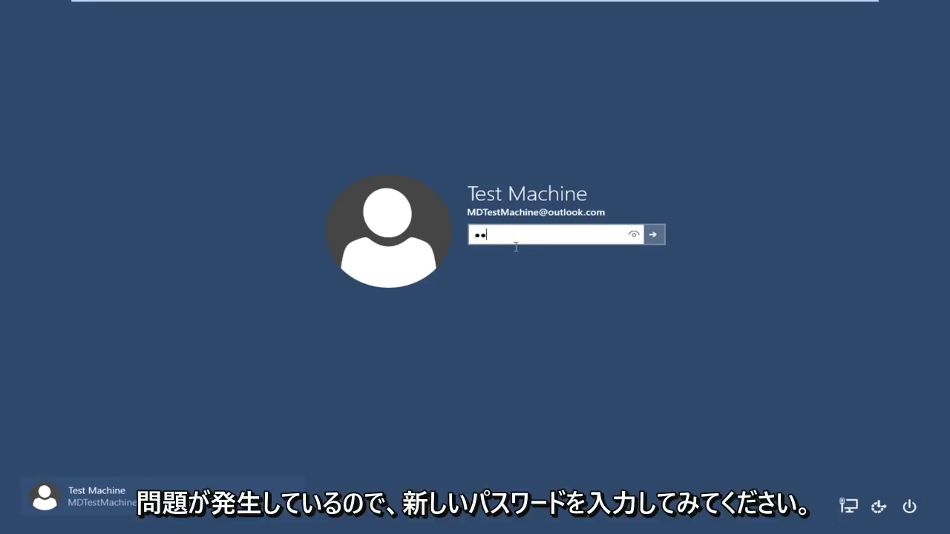
pyautogui.write('••••')
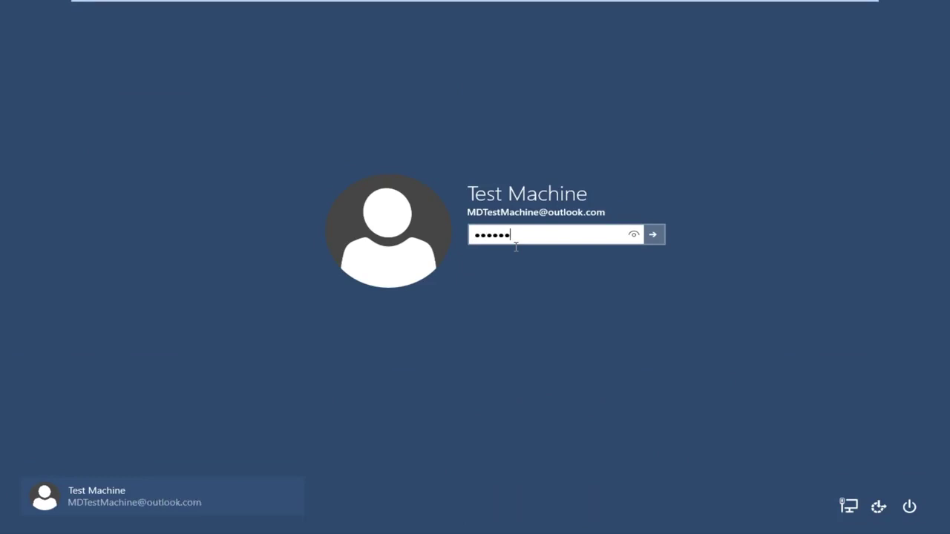
pyautogui.write('•••••')
pyautogui.press('Return')
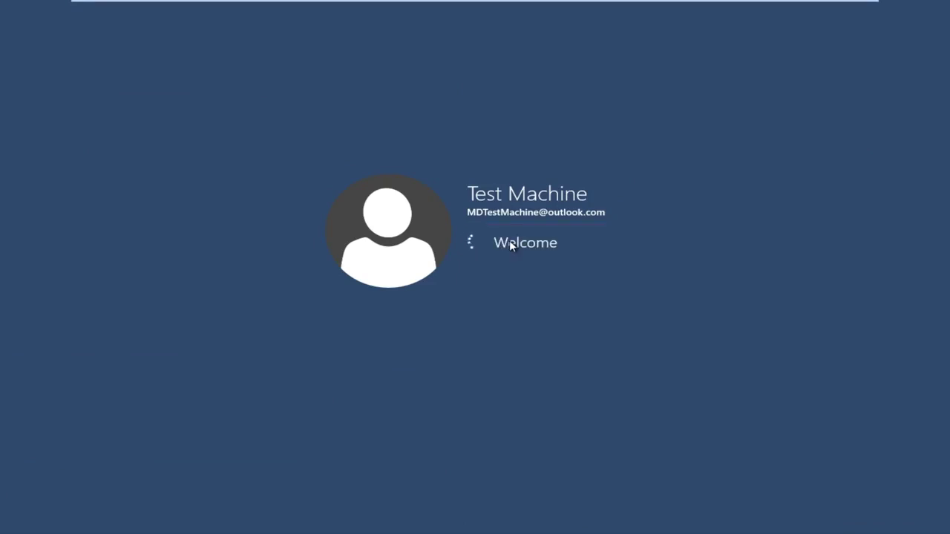